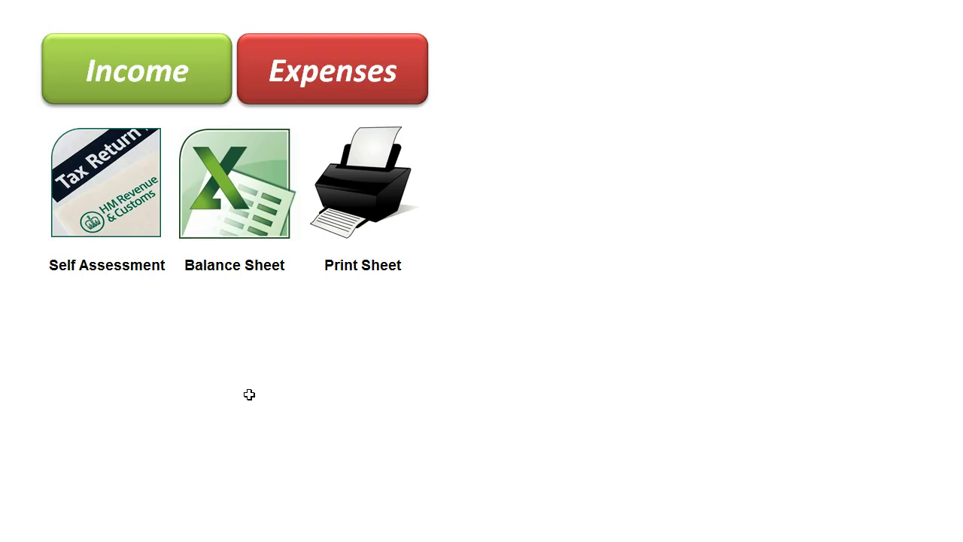
Submit a £51.63 Services / Service Type 1 income on the Income Received form
left_click(152, 84)
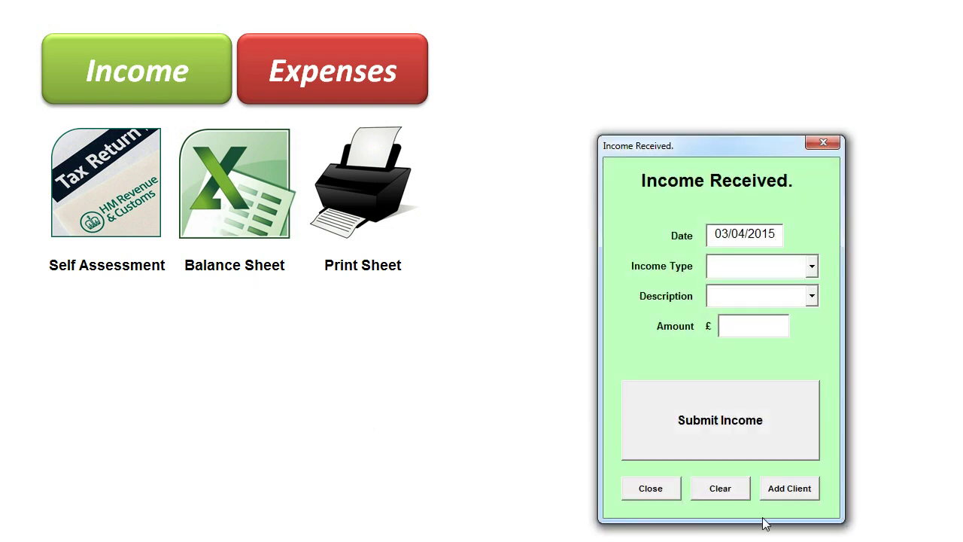
left_click(810, 267)
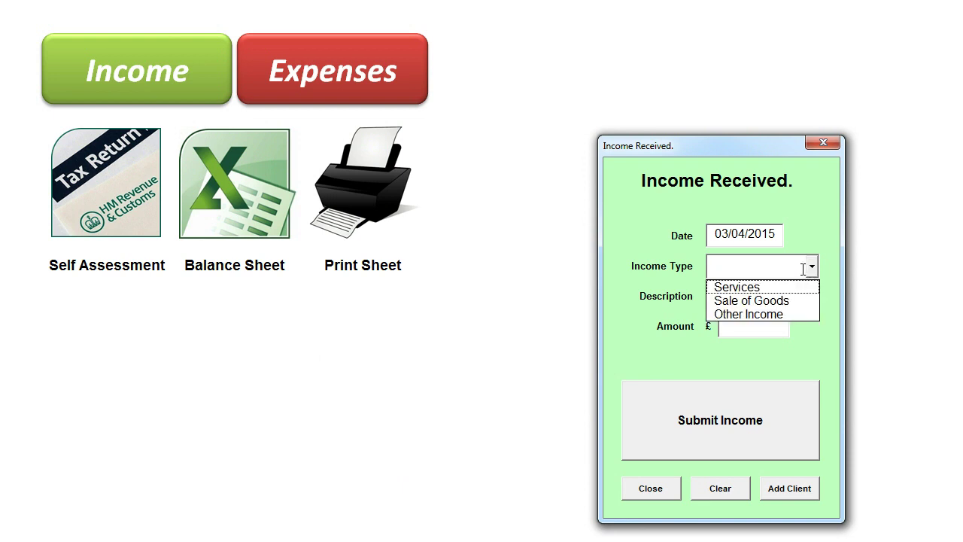
left_click(785, 286)
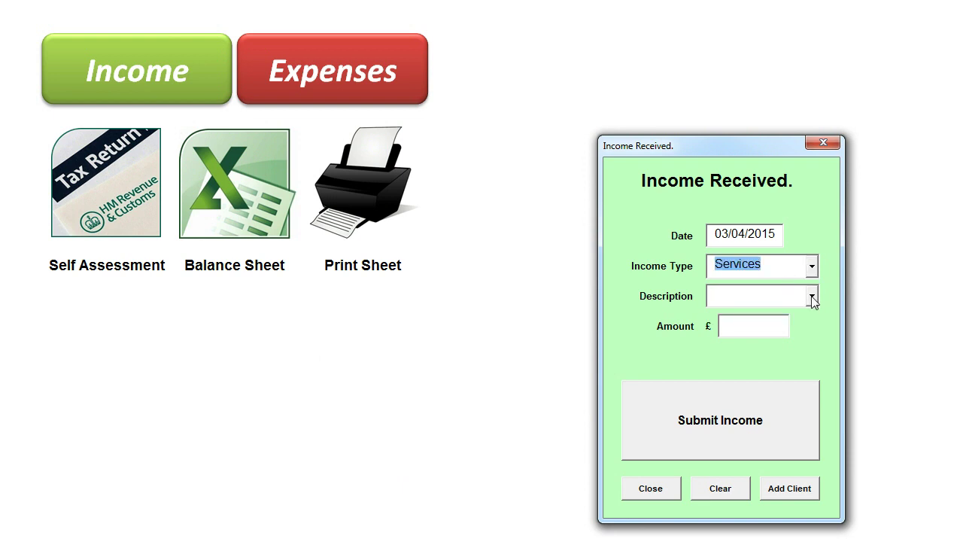
left_click(811, 297)
left_click(792, 318)
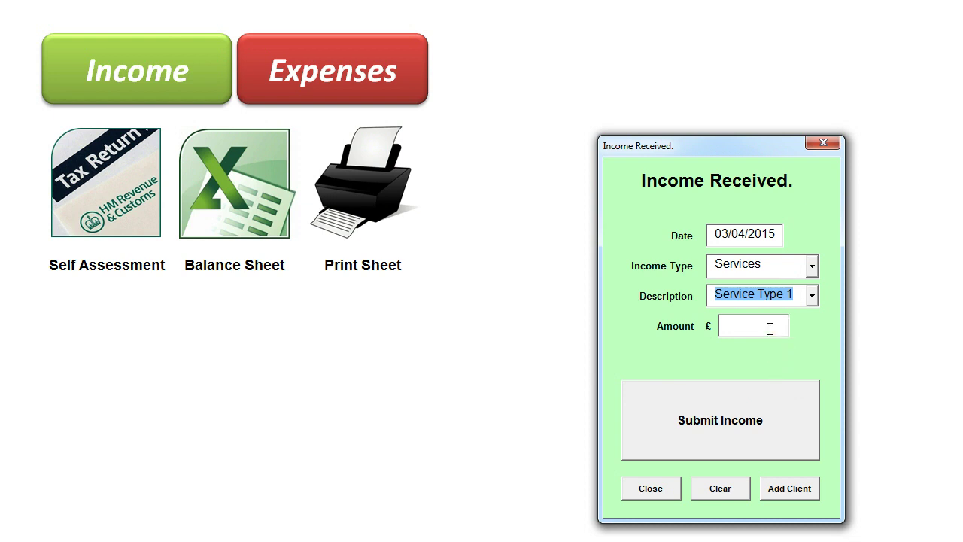
left_click(769, 329)
type("51.63")
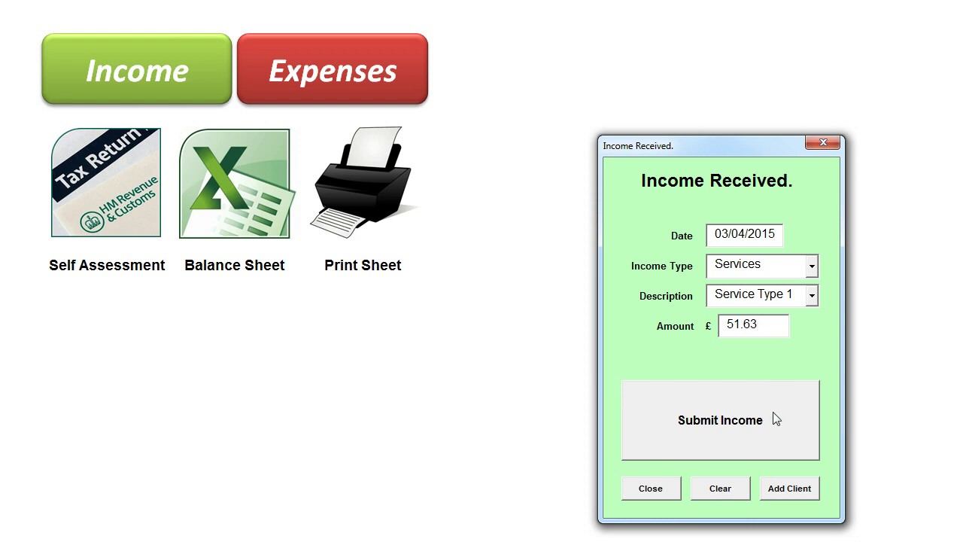
left_click(775, 419)
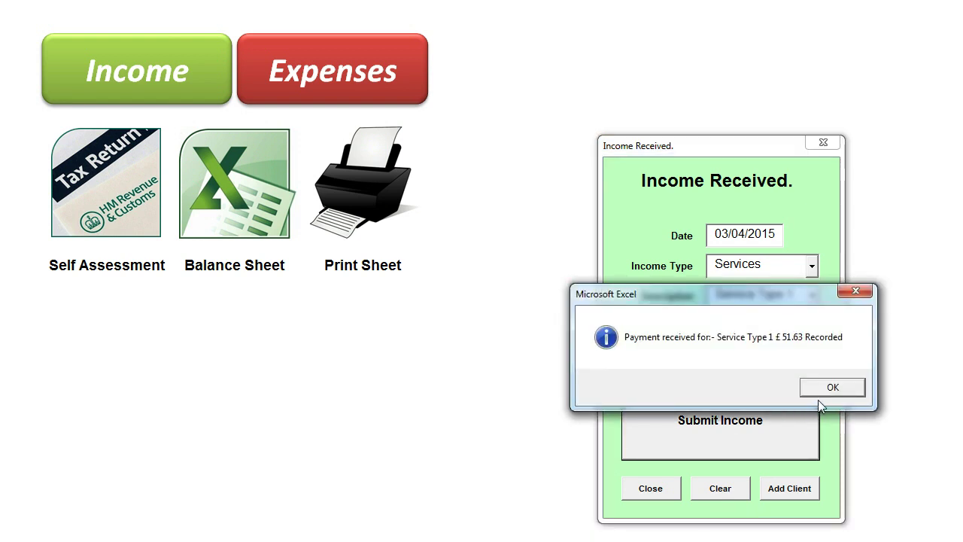
left_click(831, 390)
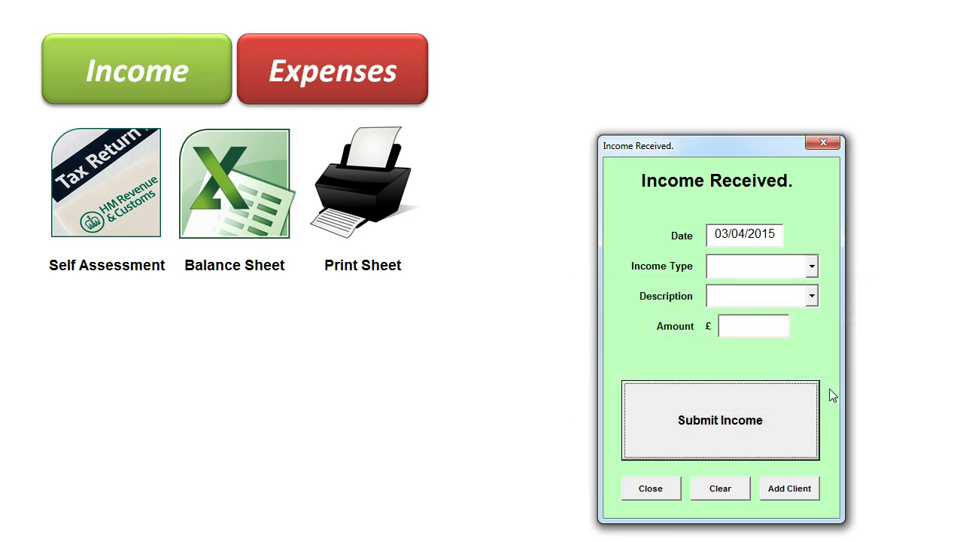
Close the Income Received form to return to the menu dashboard
left_click(650, 488)
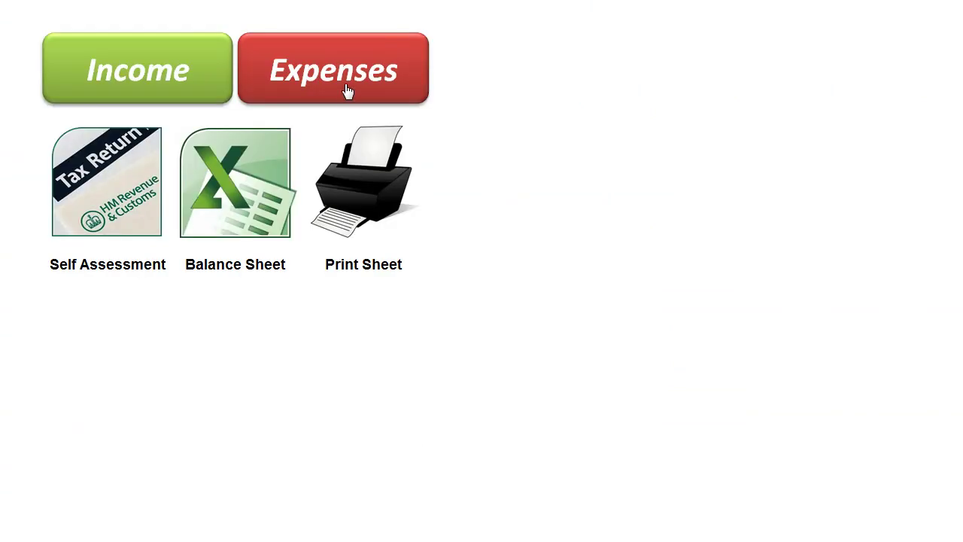
Submit a £20.00 Car / Fuel expense with Receipt ticked on the Expenses Paid Out form
left_click(347, 92)
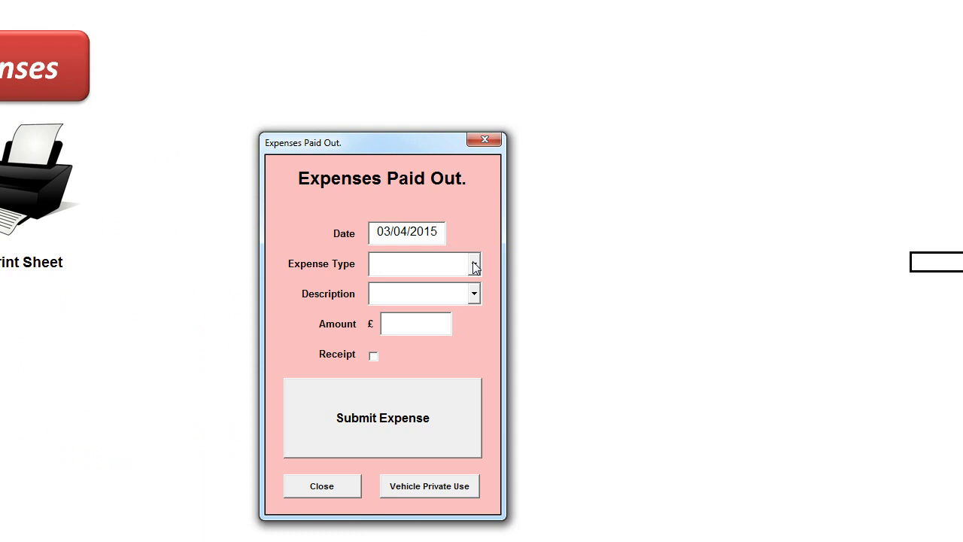
left_click(474, 263)
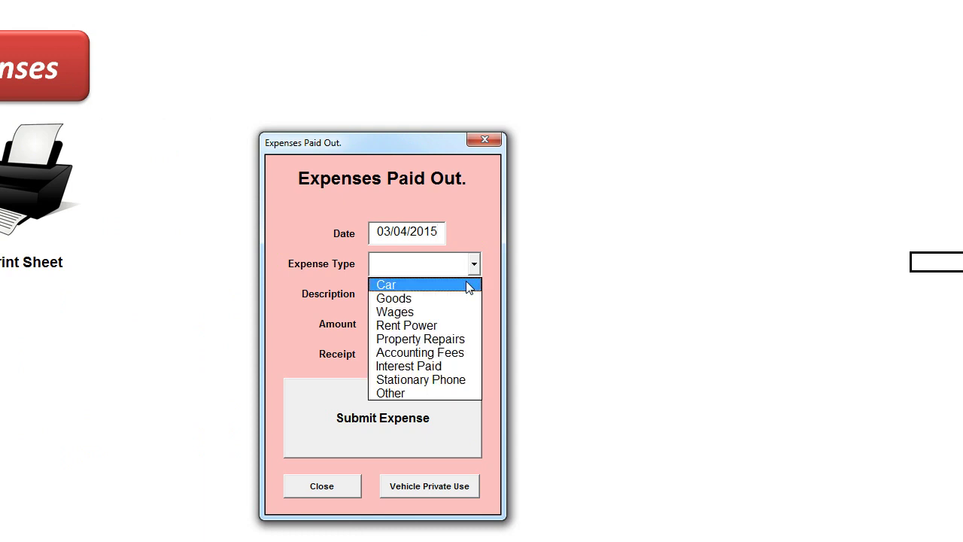
left_click(468, 285)
left_click(474, 294)
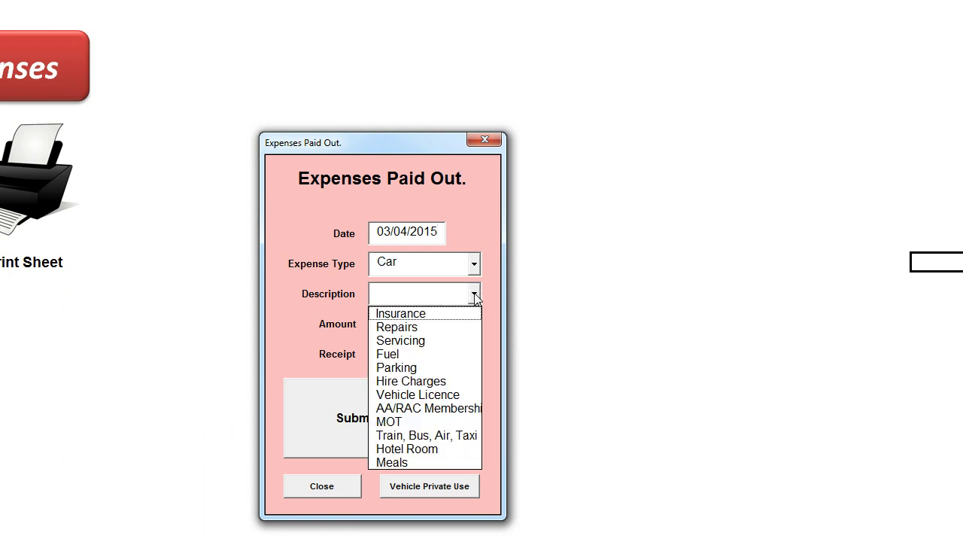
left_click(451, 354)
left_click(435, 323)
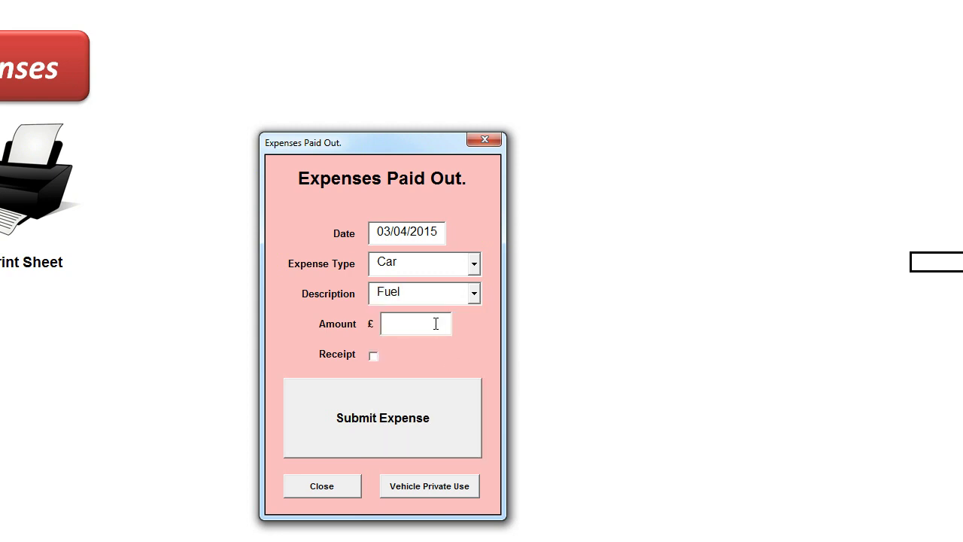
type("20.0")
left_click(374, 356)
left_click(391, 406)
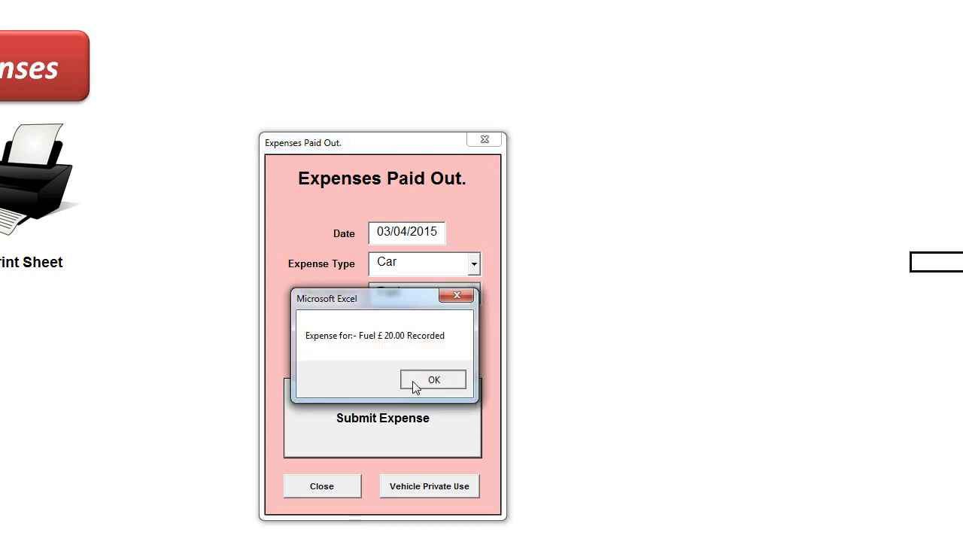
left_click(415, 381)
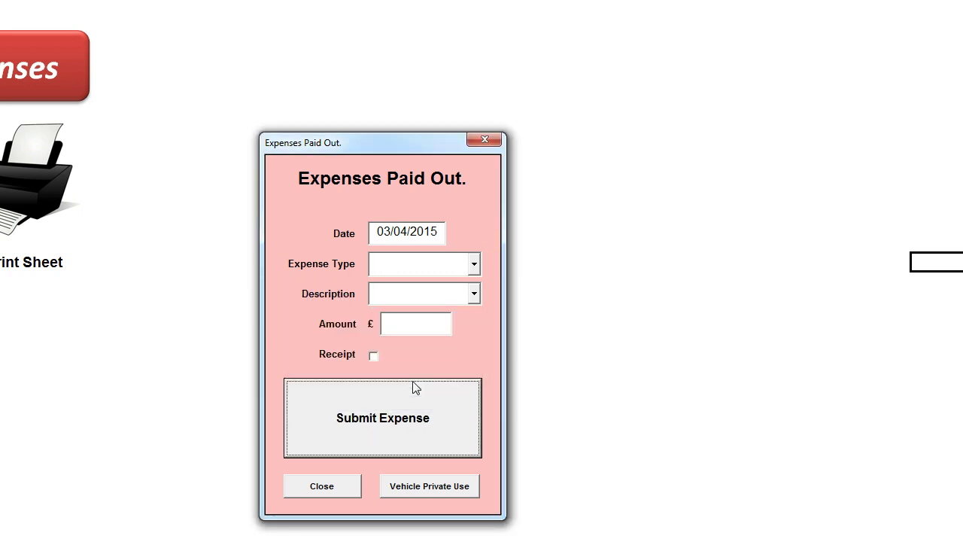
left_click(473, 265)
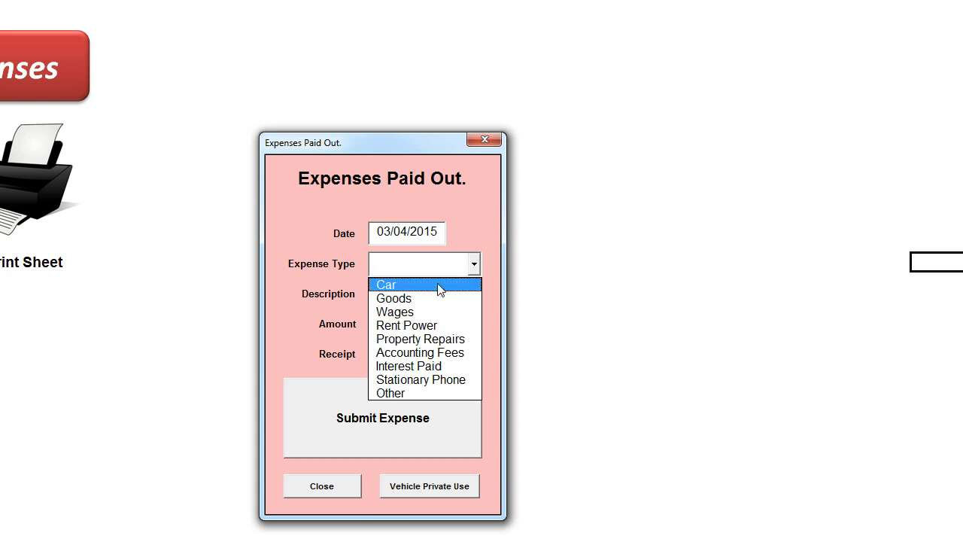
Submit a £50 expense with Expense Type Car and Description MOT
left_click(440, 285)
left_click(474, 295)
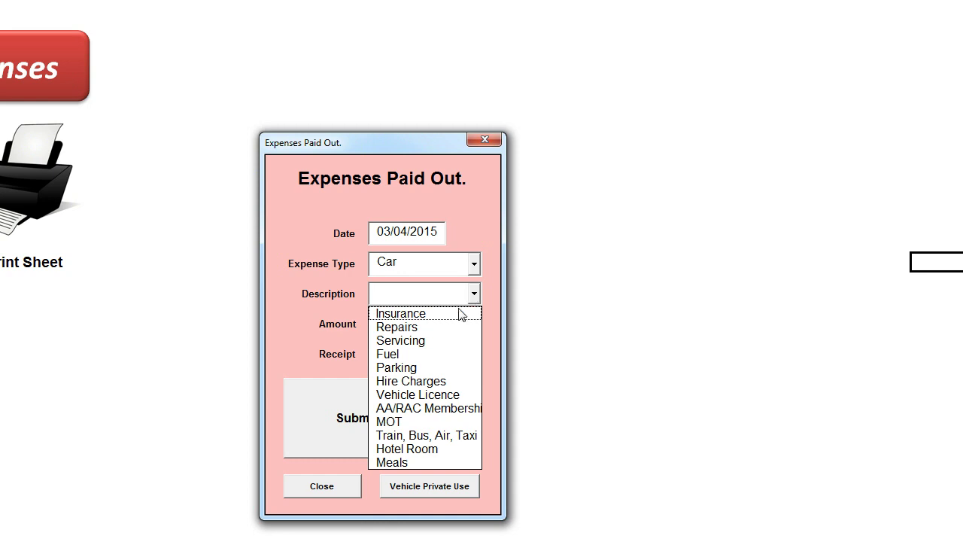
left_click(433, 420)
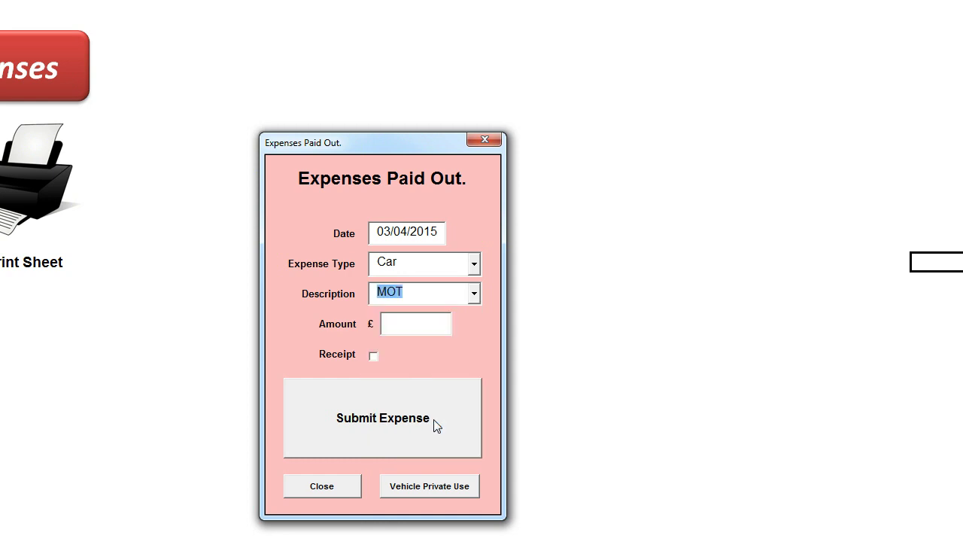
left_click(413, 326)
type("50")
left_click(424, 446)
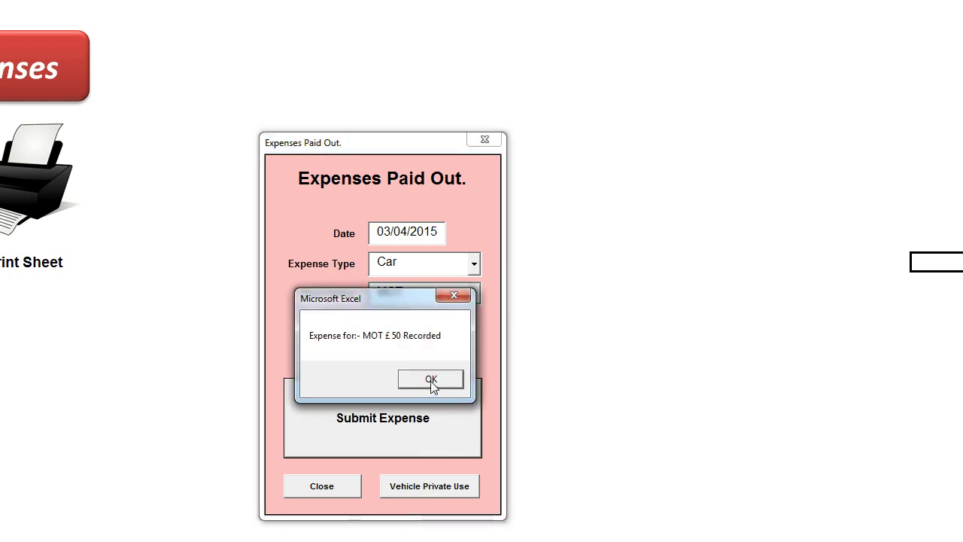
left_click(431, 380)
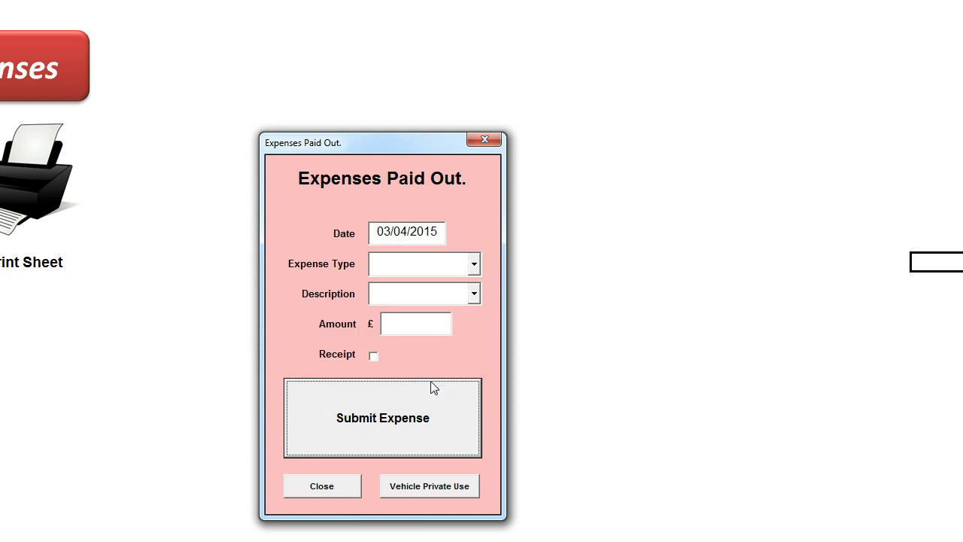
Submit a £20.65 Goods / Item 1 expense with the Receipt box ticked
left_click(474, 267)
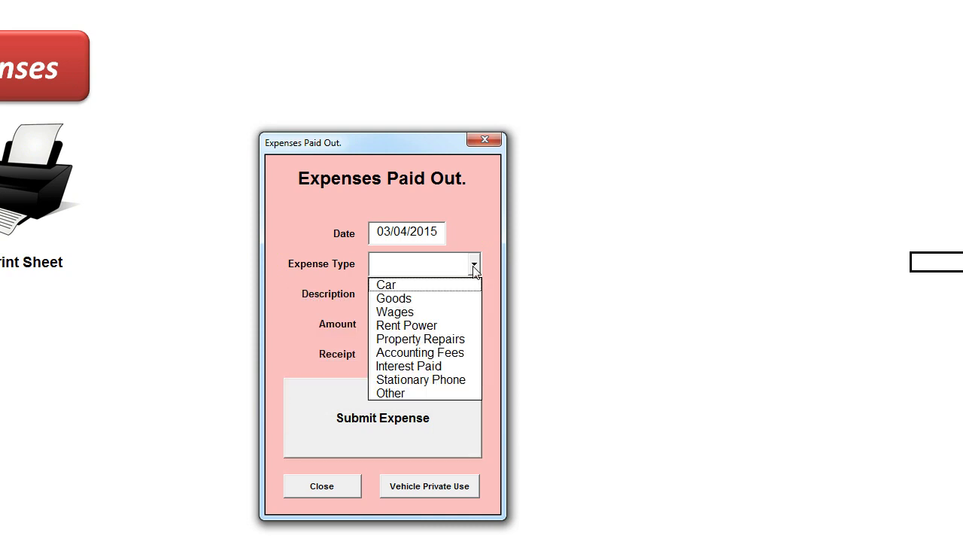
left_click(446, 298)
left_click(474, 294)
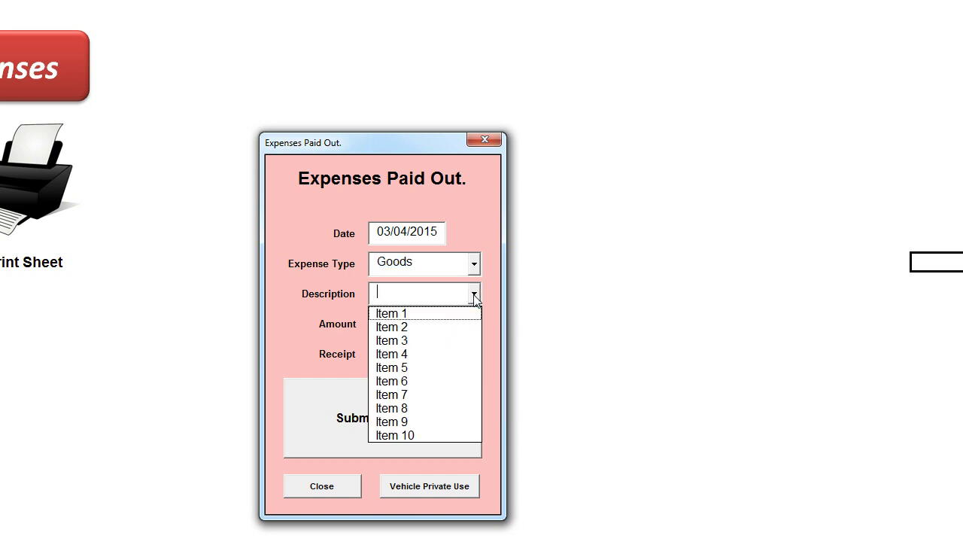
left_click(446, 311)
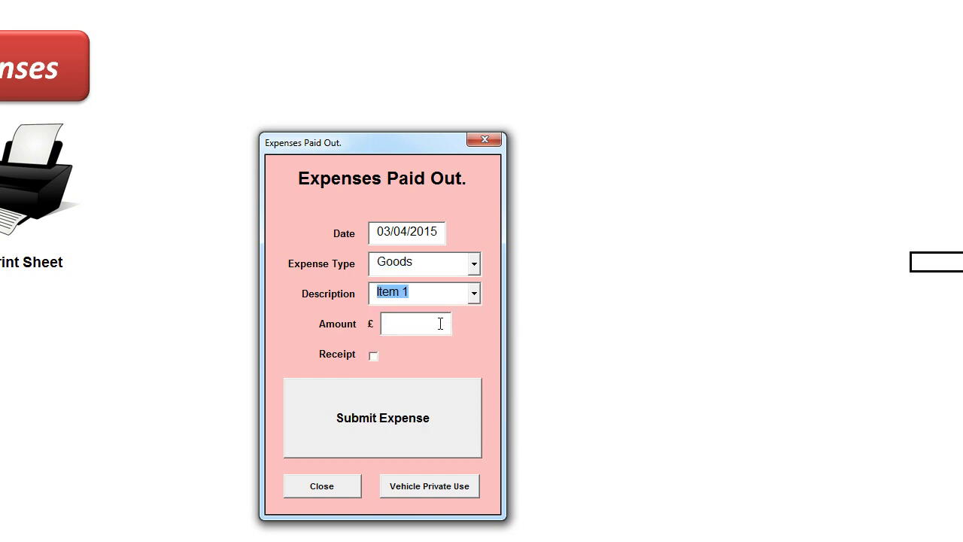
left_click(440, 324)
type("20")
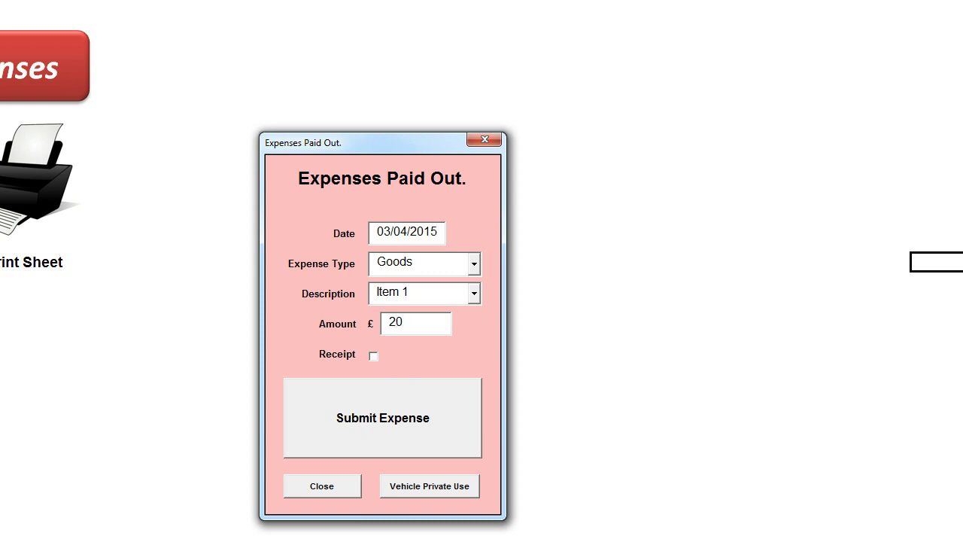
type(".65")
left_click(375, 356)
left_click(417, 430)
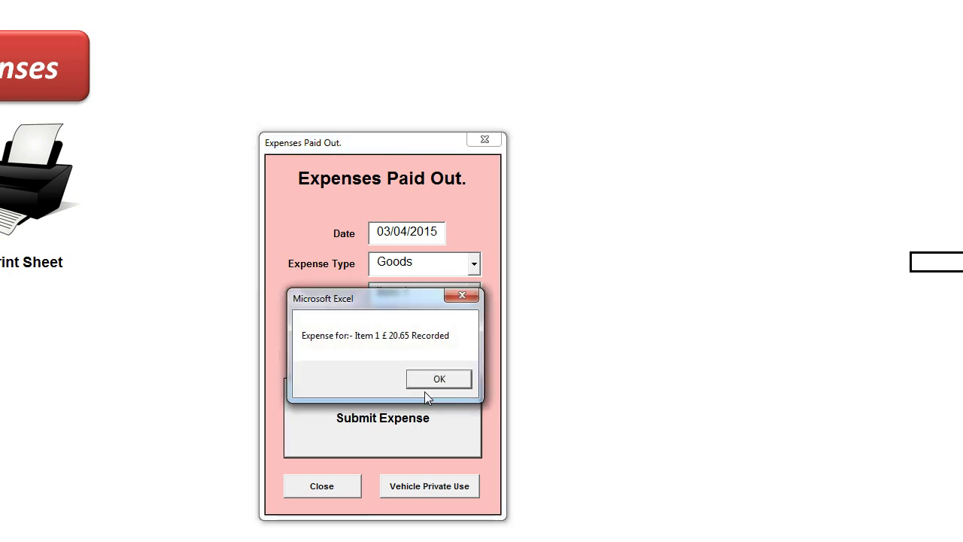
left_click(428, 384)
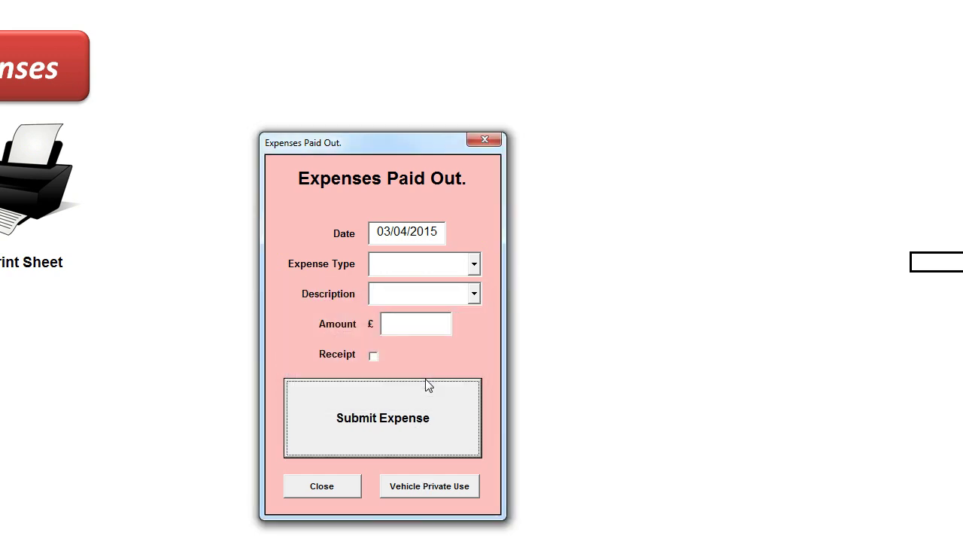
Change the Vehicle Private Use percentage from 25 to 10 and apply it
left_click(426, 485)
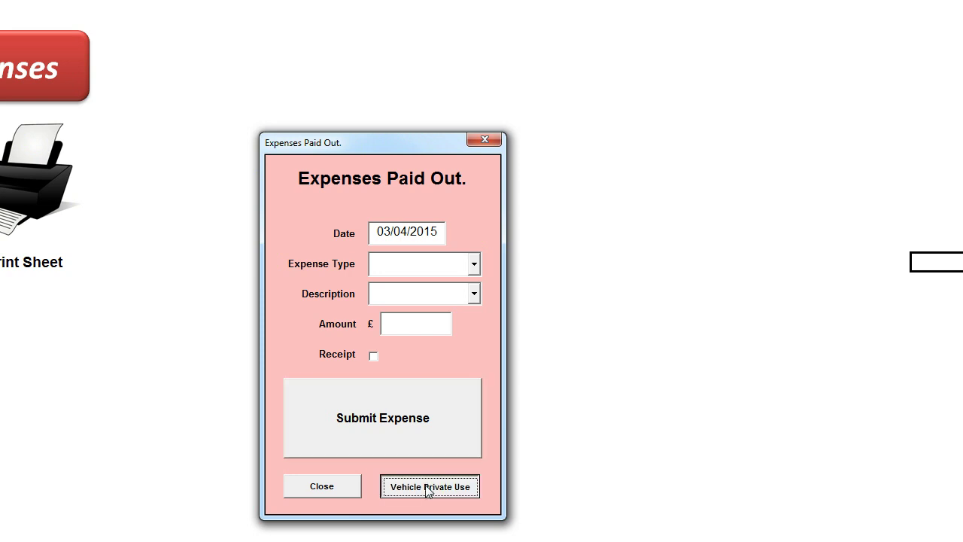
left_click_drag(364, 288, 388, 288)
left_click(388, 288)
key("BackSpace")
key("BackSpace")
type("10")
left_click(452, 491)
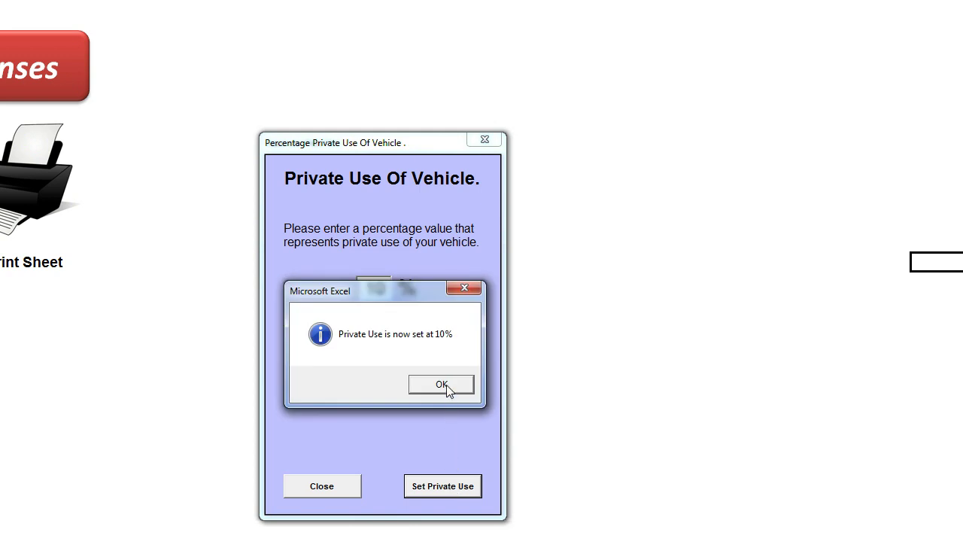
left_click(443, 384)
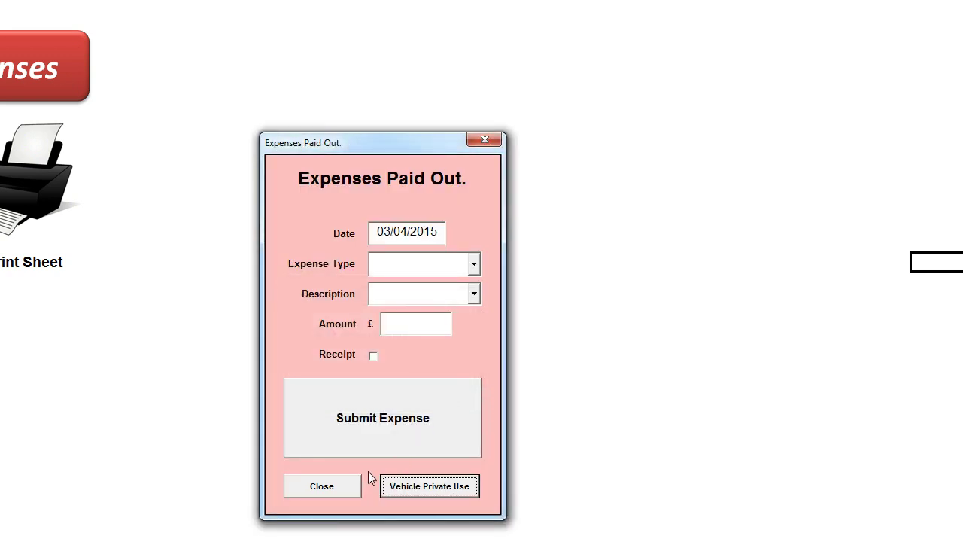
Close the Expenses Paid Out form to return to the bookkeeping menu
left_click(354, 485)
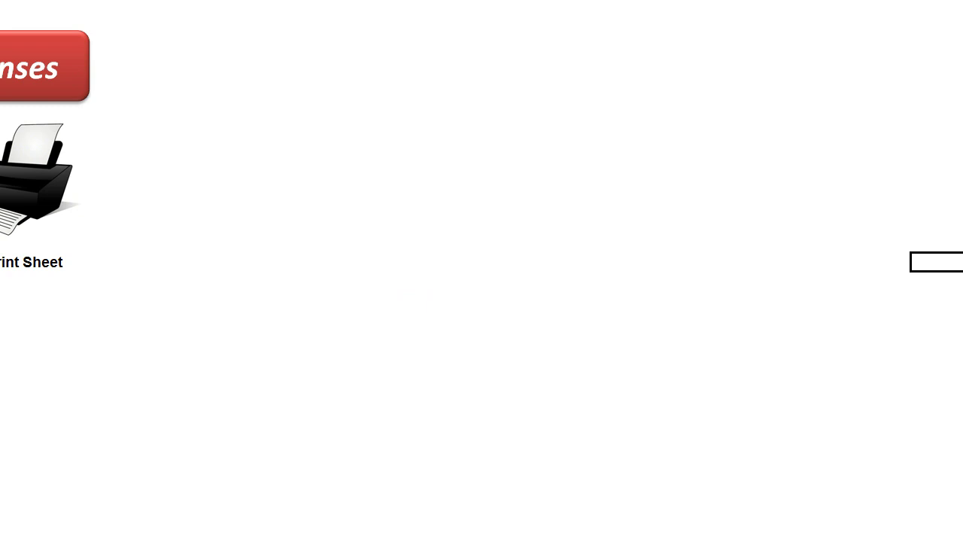